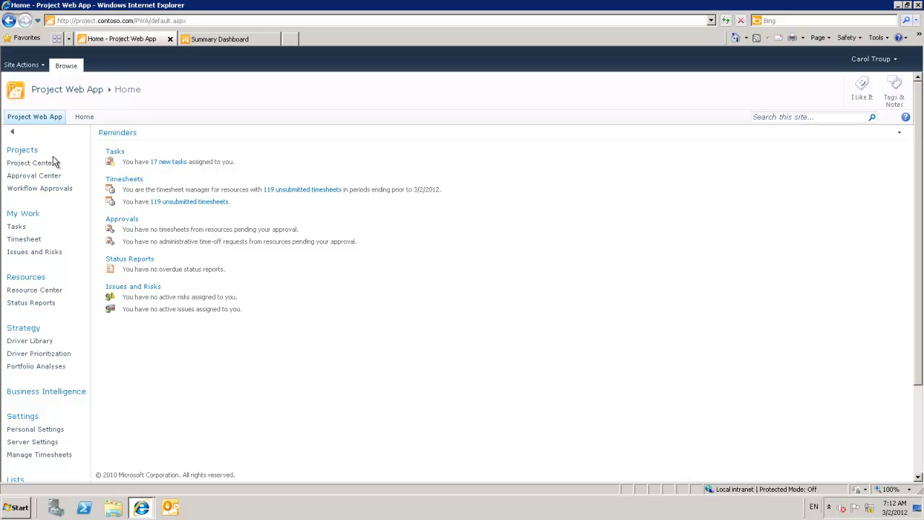
# Step: Open Project Center and keep the Projects By Phase view
pyautogui.click(48, 167)
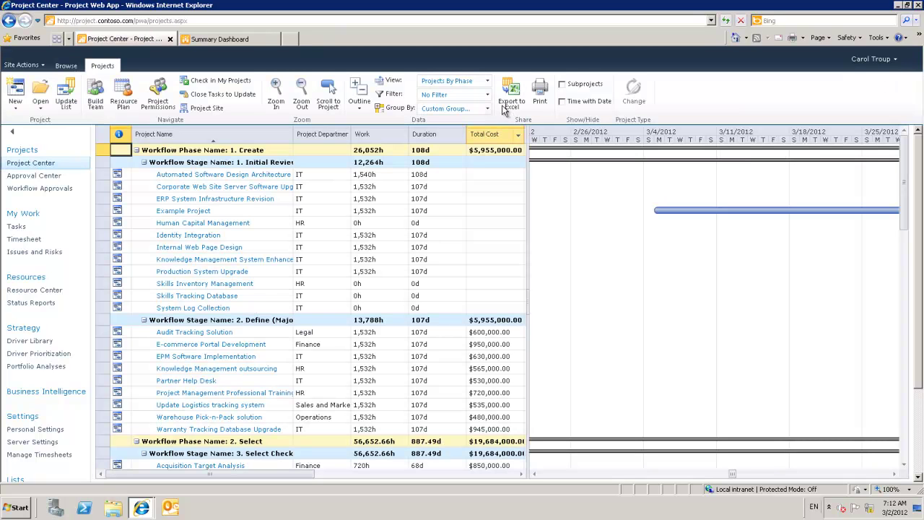
pyautogui.click(489, 82)
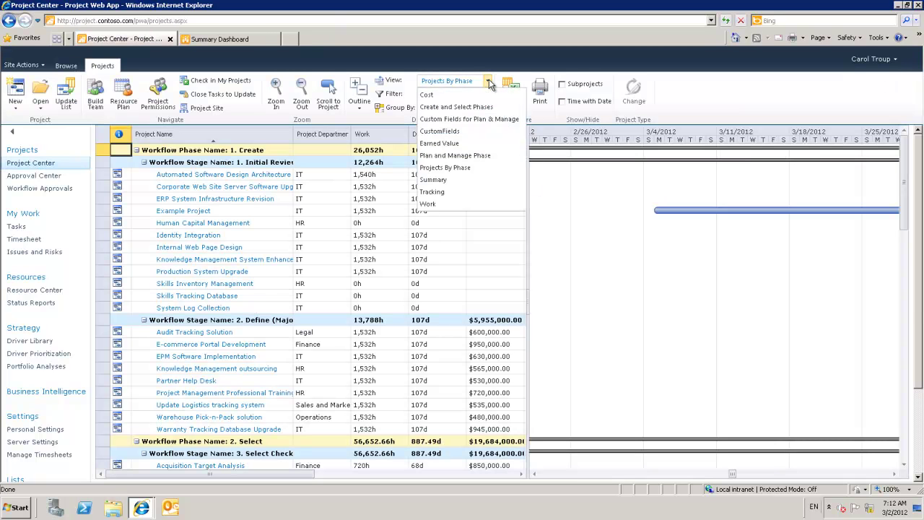
pyautogui.click(489, 83)
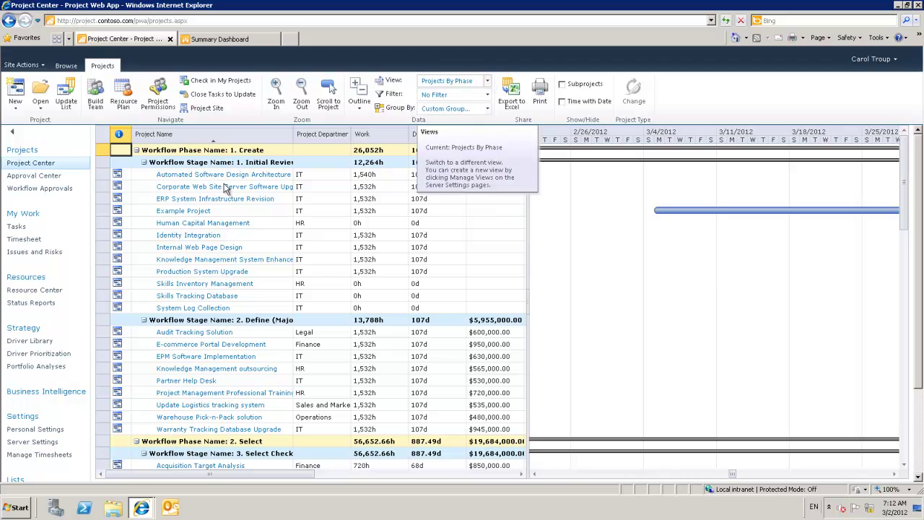
# Step: Collapse the Create, Select and Plan phase groups, leaving the view unchanged
pyautogui.click(136, 150)
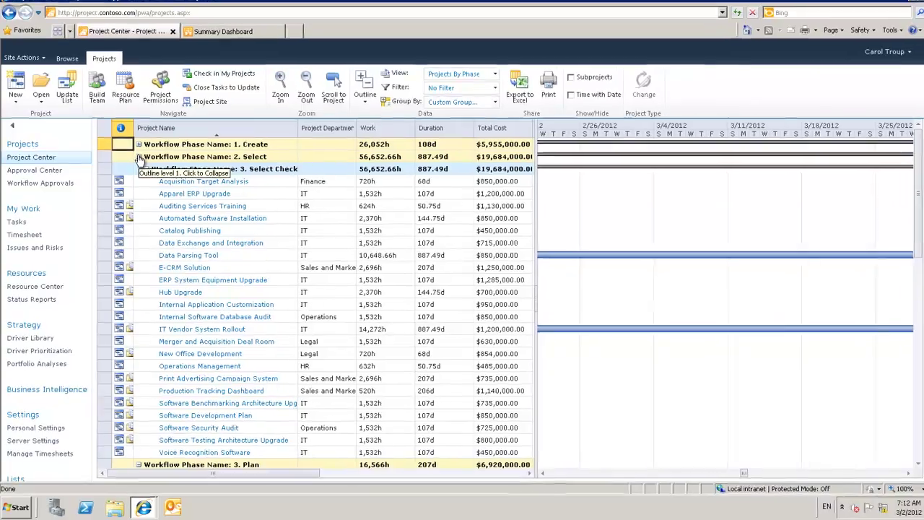
pyautogui.click(136, 163)
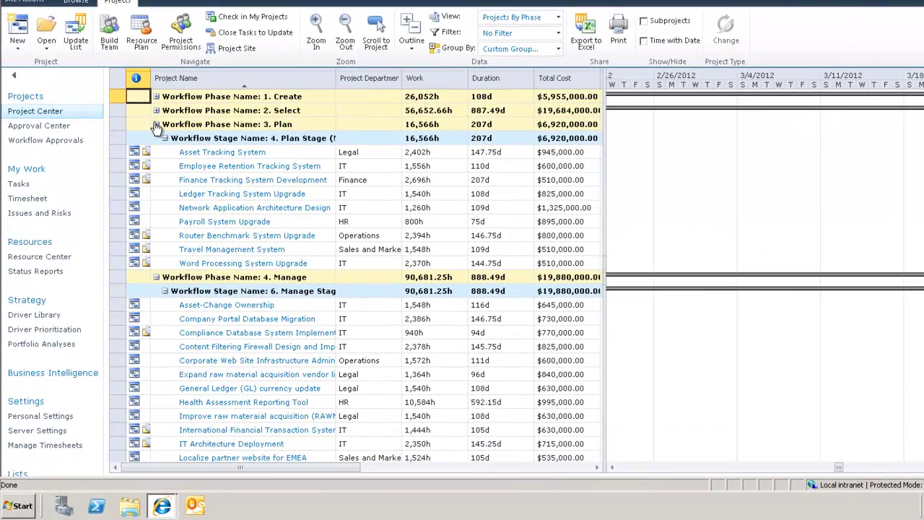
pyautogui.click(156, 125)
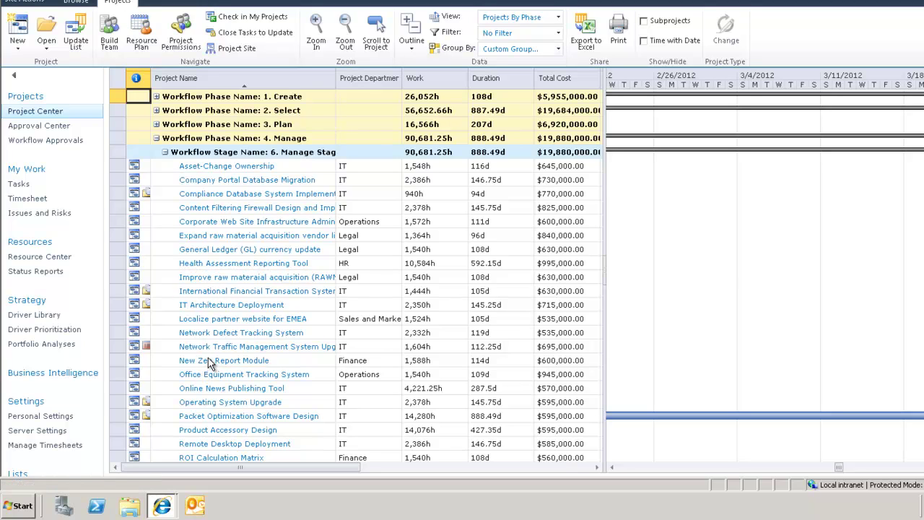
pyautogui.click(558, 18)
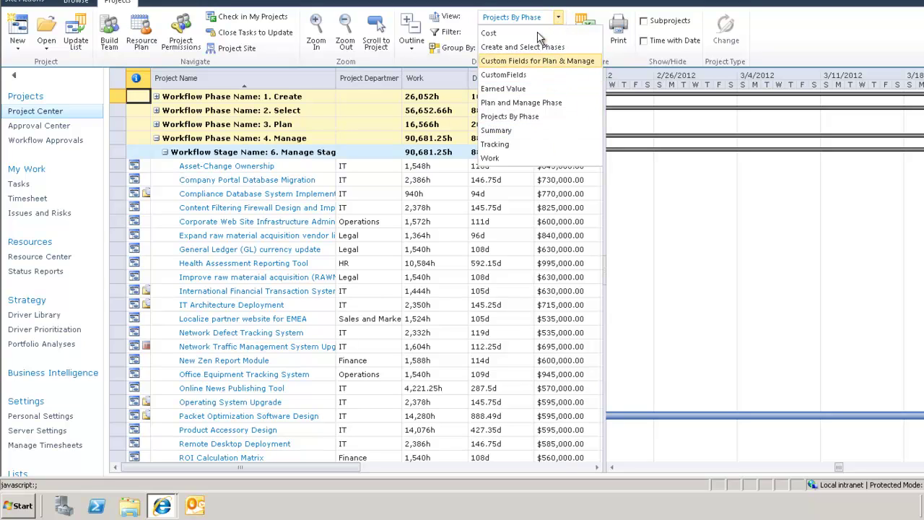
pyautogui.click(538, 17)
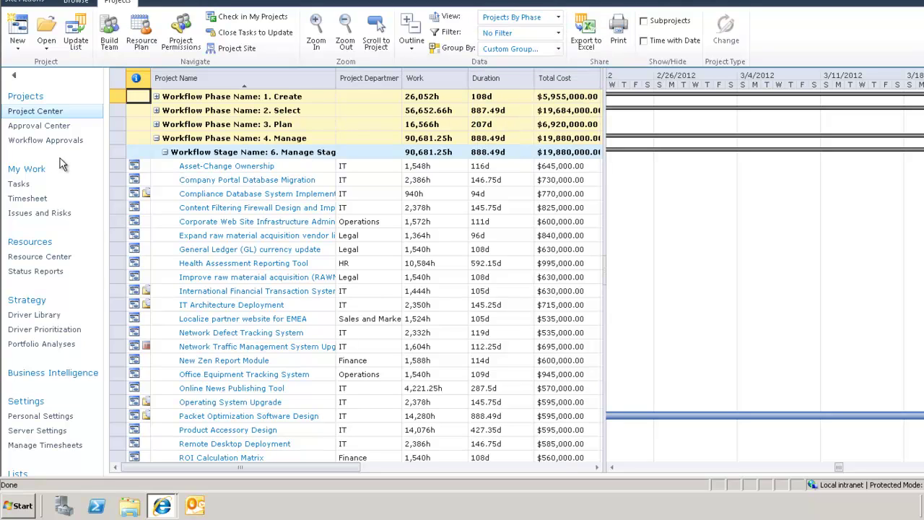
# Step: In My Tasks, log 4h actual work on Determine project scope for Mon 10/12
pyautogui.click(23, 187)
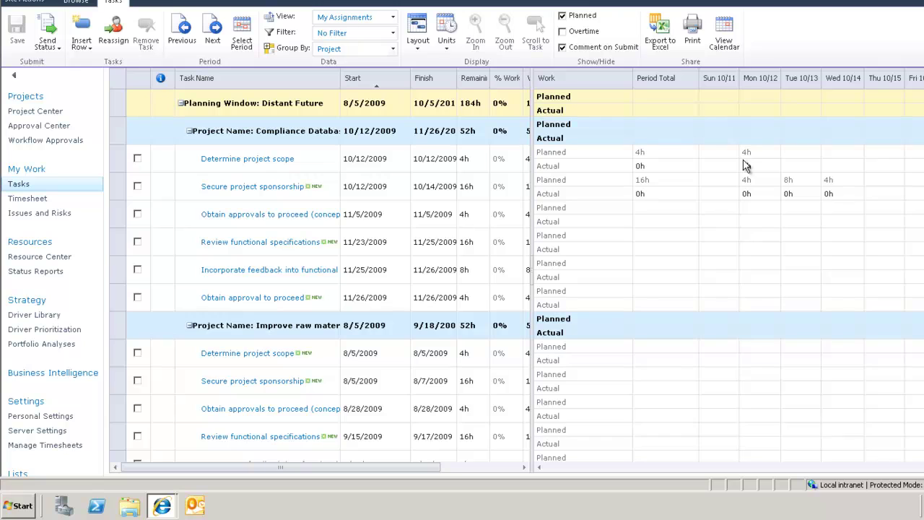
pyautogui.click(747, 162)
pyautogui.write('4h')
pyautogui.press('Return')
pyautogui.click(280, 163)
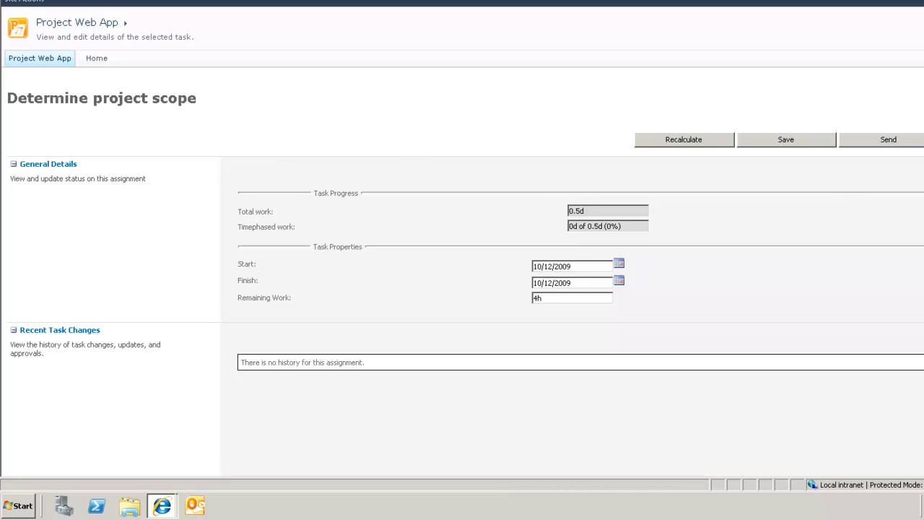
pyautogui.scroll(-5, 462, 238)
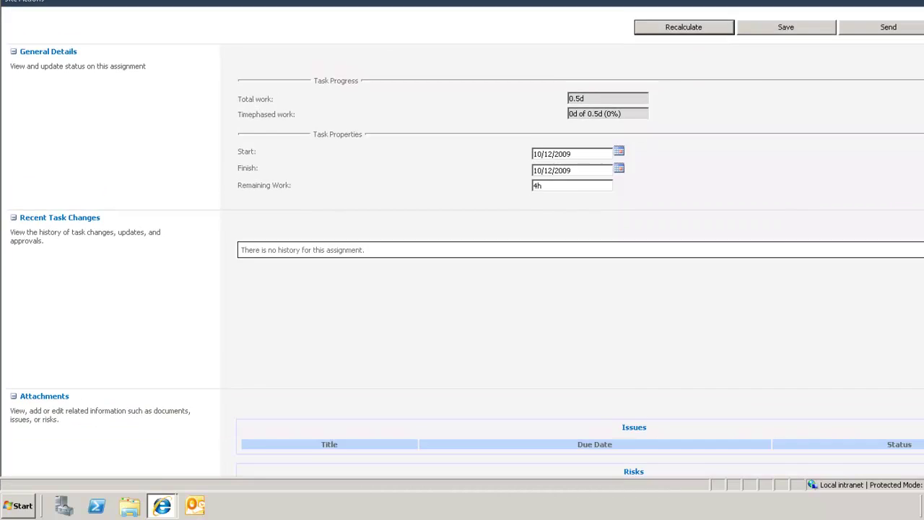
pyautogui.scroll(-4, 462, 238)
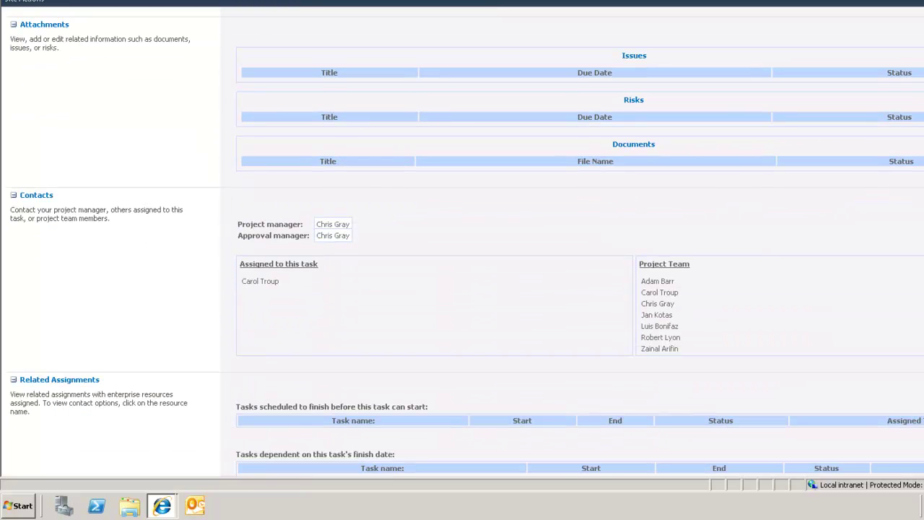
pyautogui.scroll(-3, 462, 239)
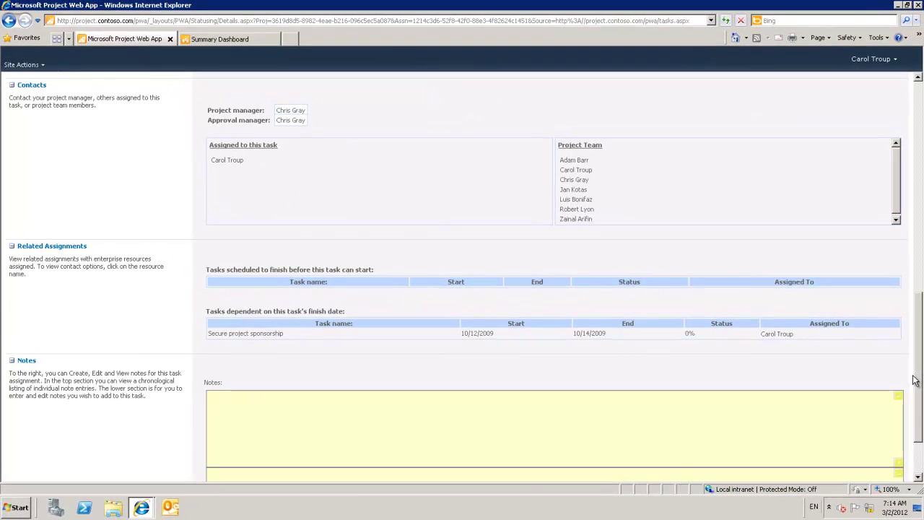
pyautogui.moveTo(914, 380); pyautogui.dragTo(914, 433)
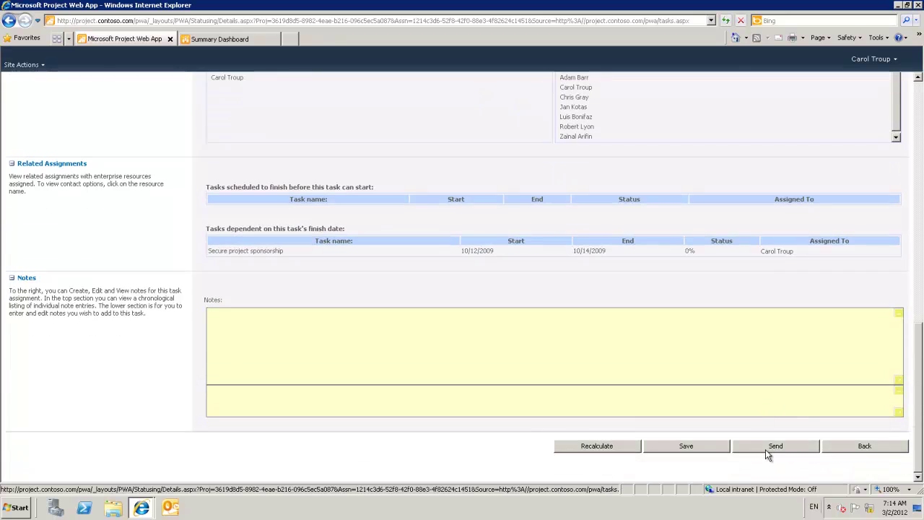
# Step: Leave the task details and view the Resource Center's By Position Role listing
pyautogui.click(850, 447)
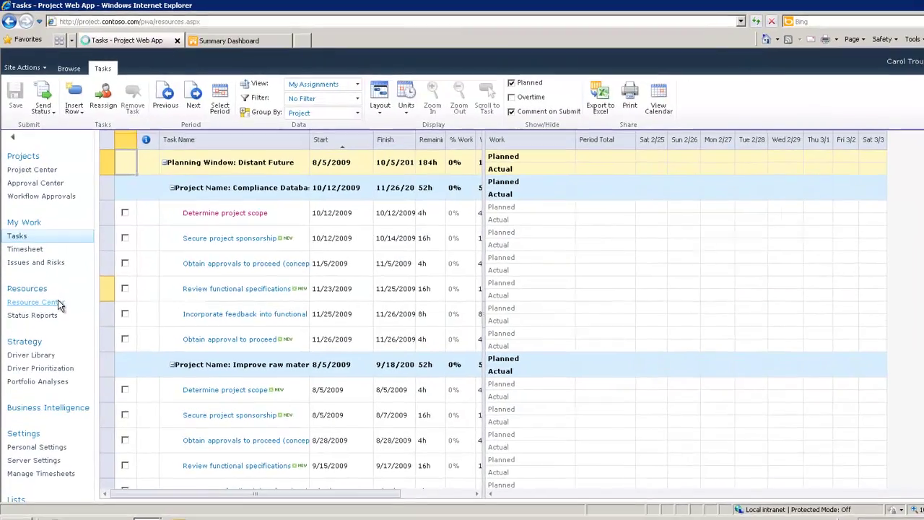
pyautogui.click(57, 302)
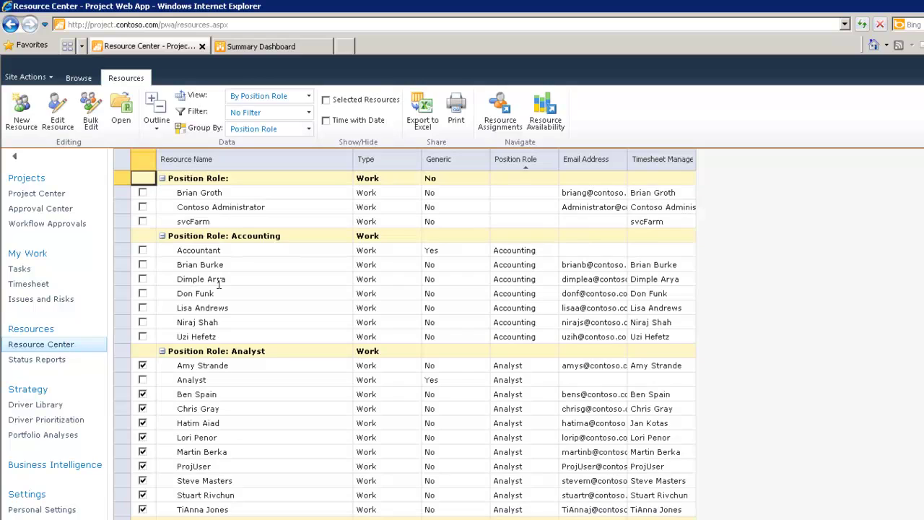
pyautogui.click(308, 98)
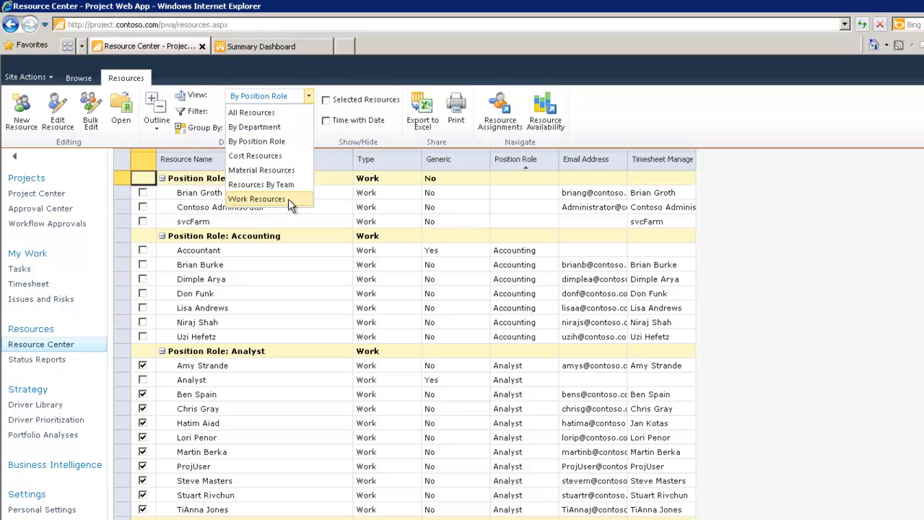
pyautogui.click(289, 142)
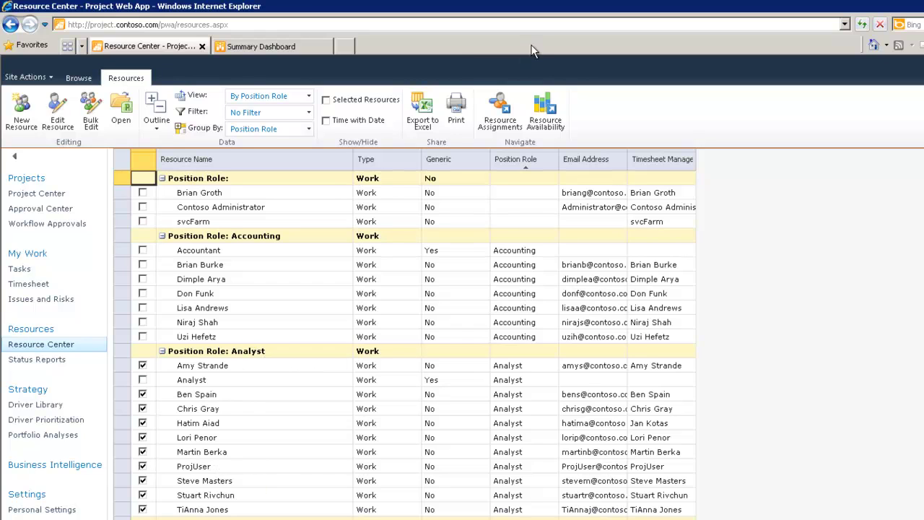
pyautogui.click(547, 110)
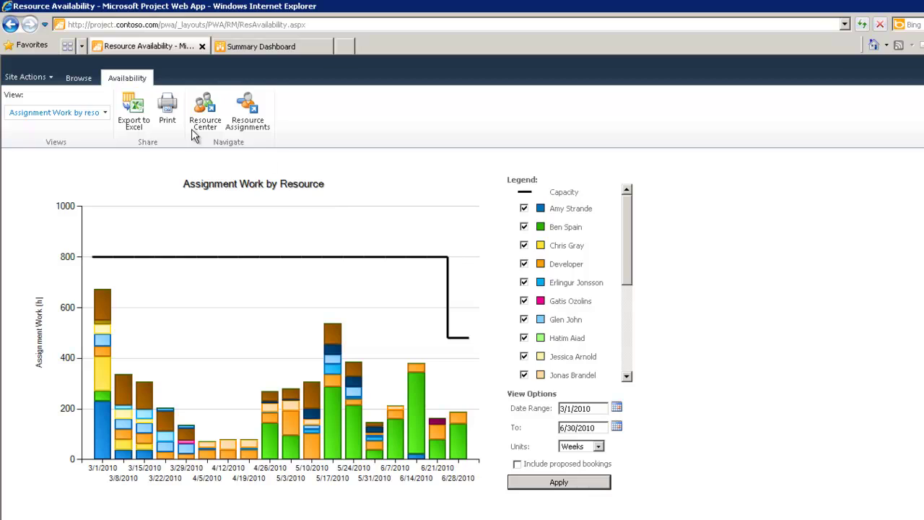
pyautogui.click(105, 113)
pyautogui.click(598, 447)
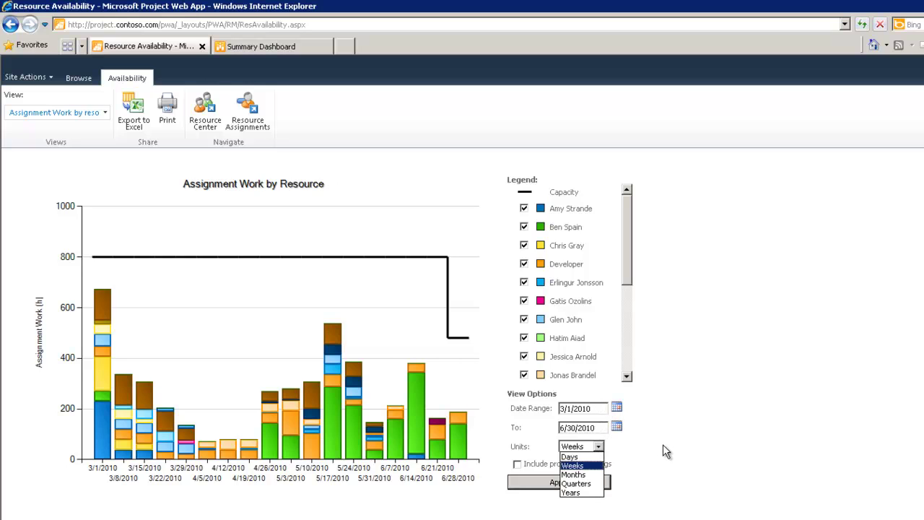
pyautogui.click(574, 465)
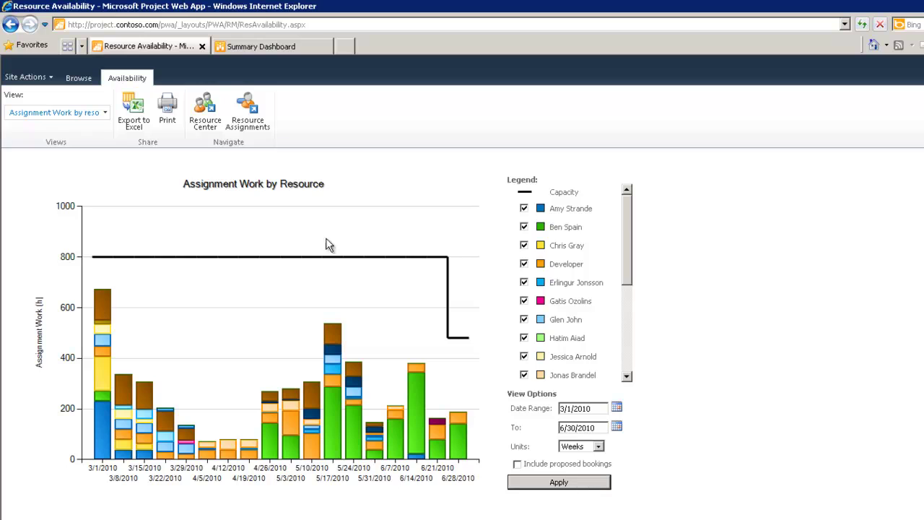
pyautogui.click(10, 24)
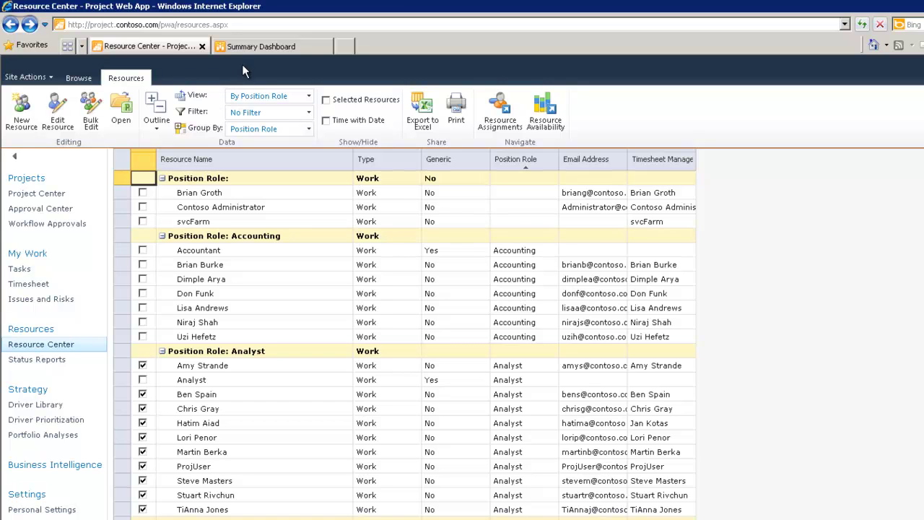
# Step: On the Summary Dashboard, preview the Forecasted Cost chart's Drill Down To options, then dismiss them
pyautogui.click(259, 46)
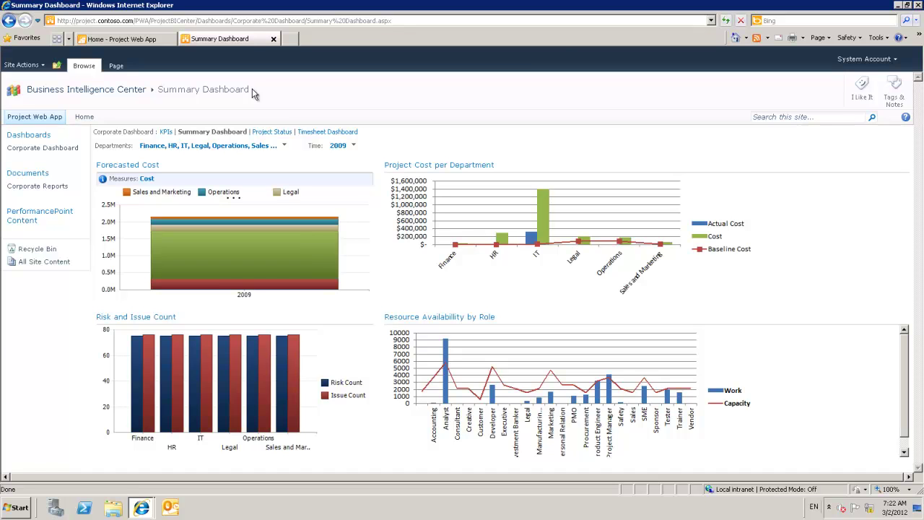
pyautogui.rightClick(288, 243)
pyautogui.moveTo(328, 275)
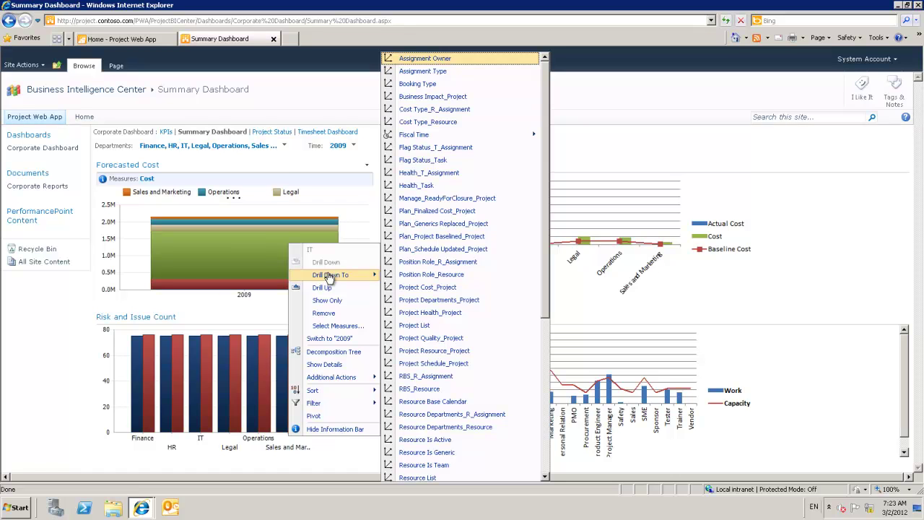
pyautogui.click(253, 321)
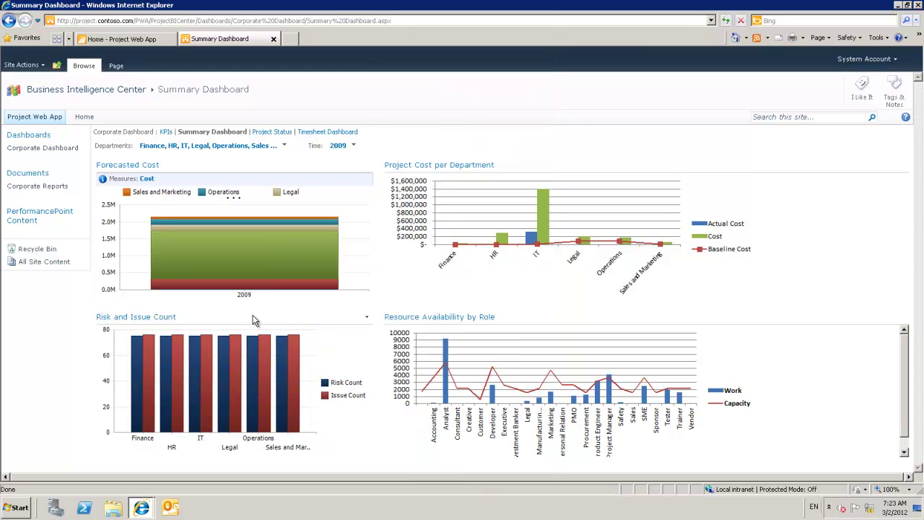
# Step: Return to the Home - Project Web App page
pyautogui.click(159, 40)
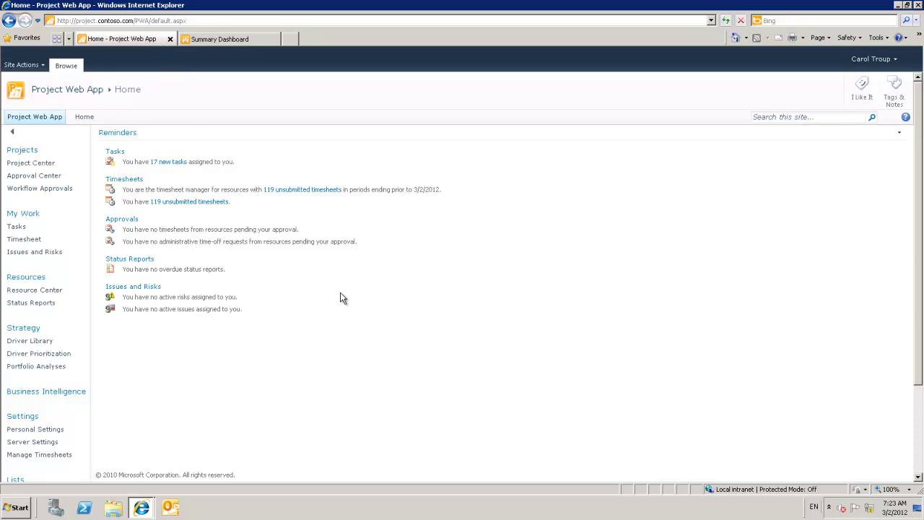